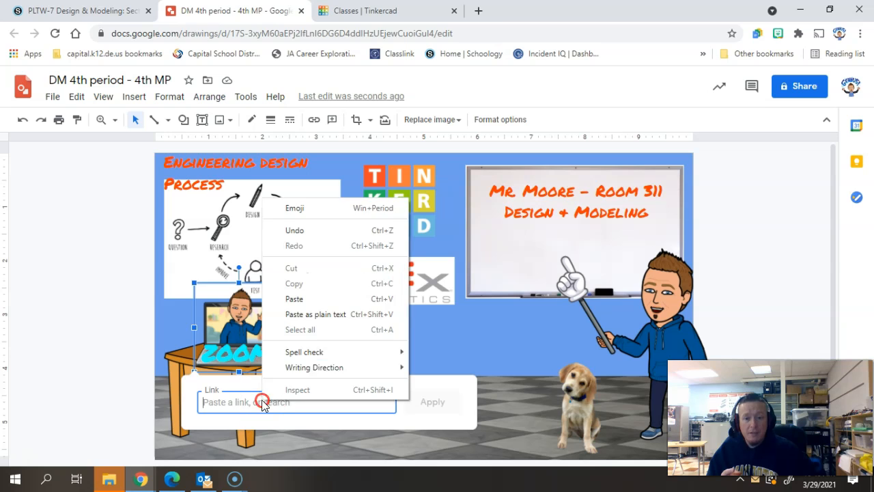
# - Paste the copied link onto the Zoom laptop image and apply it
pyautogui.click(302, 300)
pyautogui.click(431, 402)
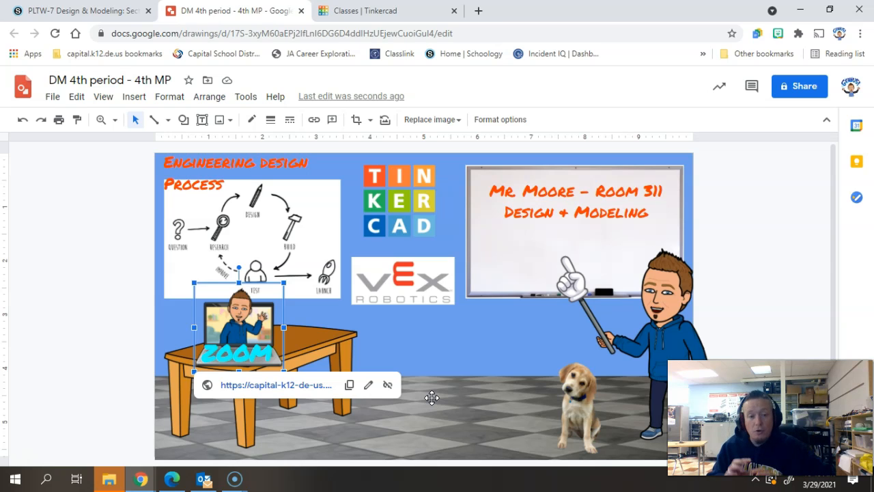
pyautogui.click(146, 342)
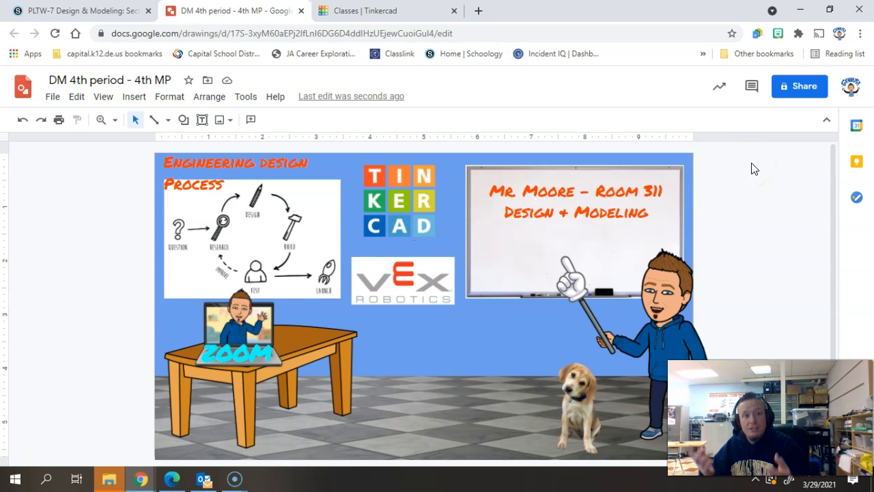
# - Share the drawing with Capital School District and copy its link
pyautogui.click(795, 87)
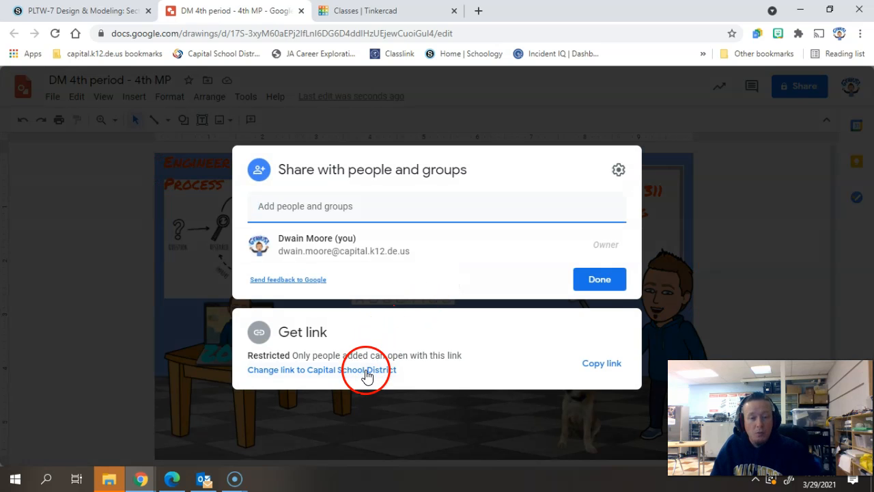
pyautogui.click(364, 369)
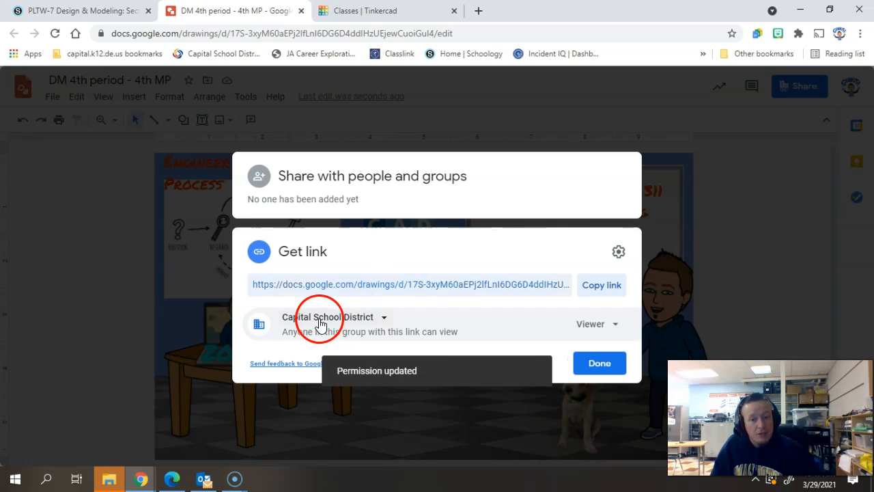
pyautogui.click(602, 286)
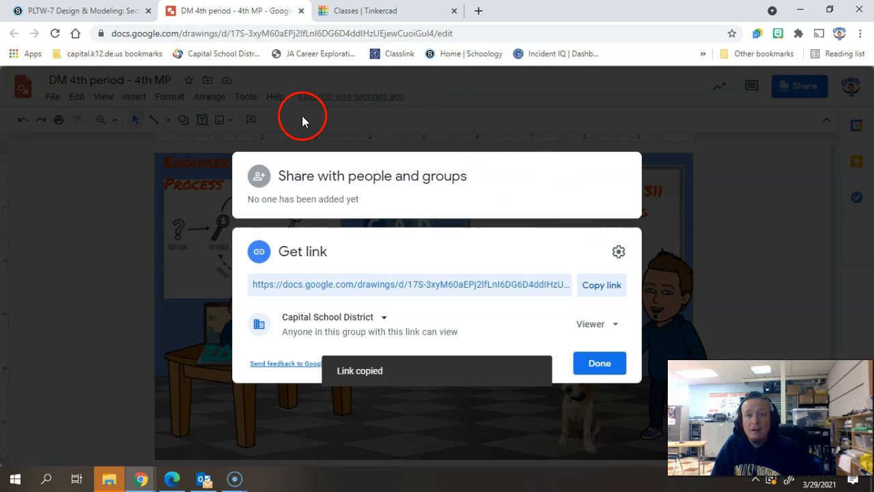
# - In the Schoology course materials, start a new page titled "test"
pyautogui.click(120, 21)
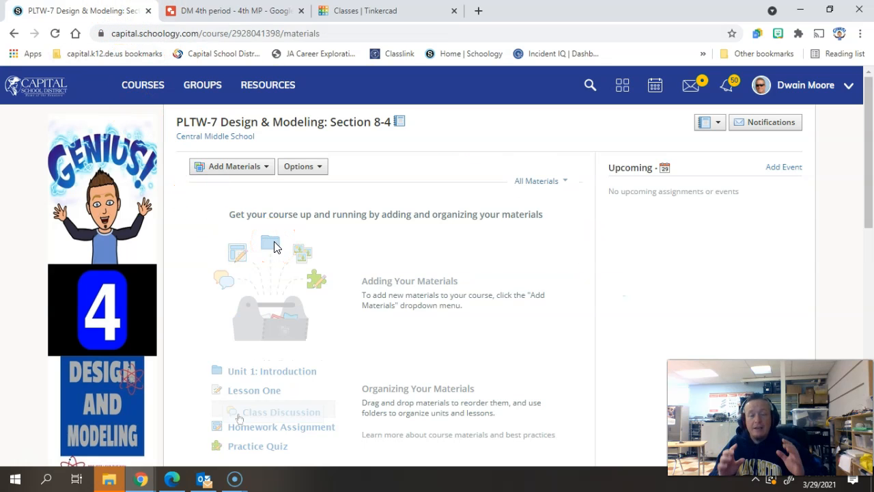
pyautogui.click(254, 169)
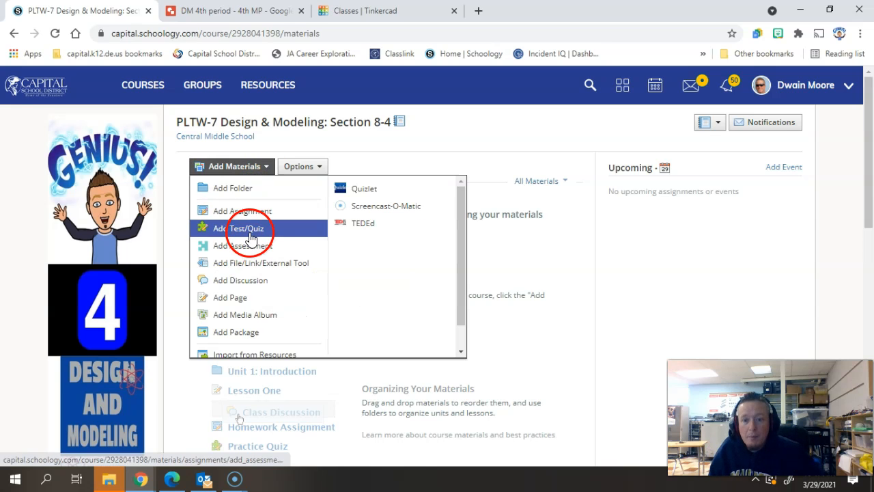
pyautogui.click(233, 296)
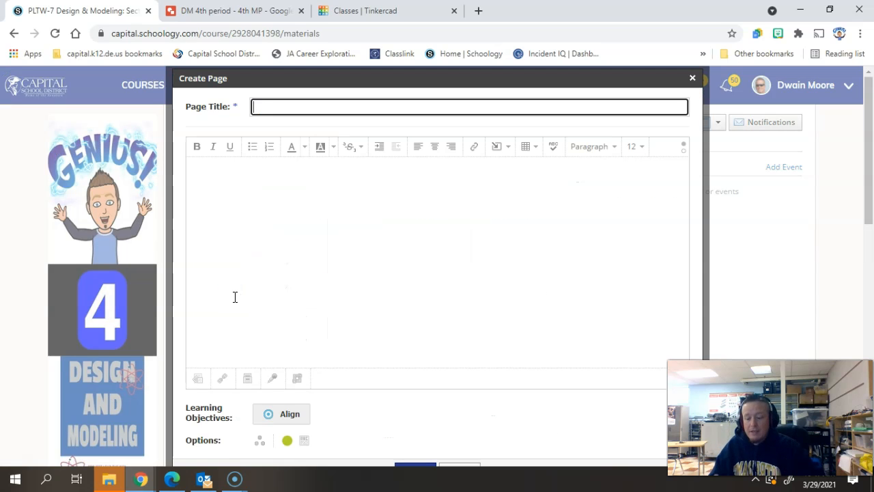
pyautogui.write('testy')
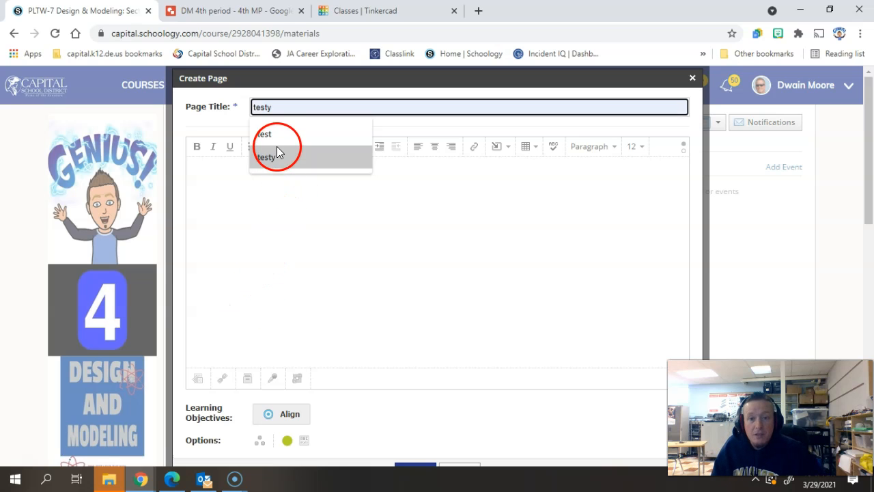
pyautogui.click(270, 135)
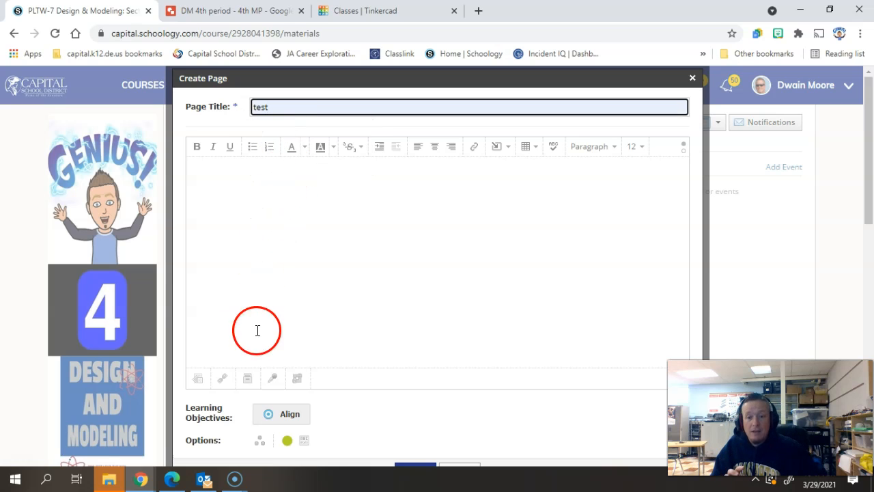
# - Import the "DM 4th period - 4th MP" Google Drive drawing into the page as an embed
pyautogui.click(248, 379)
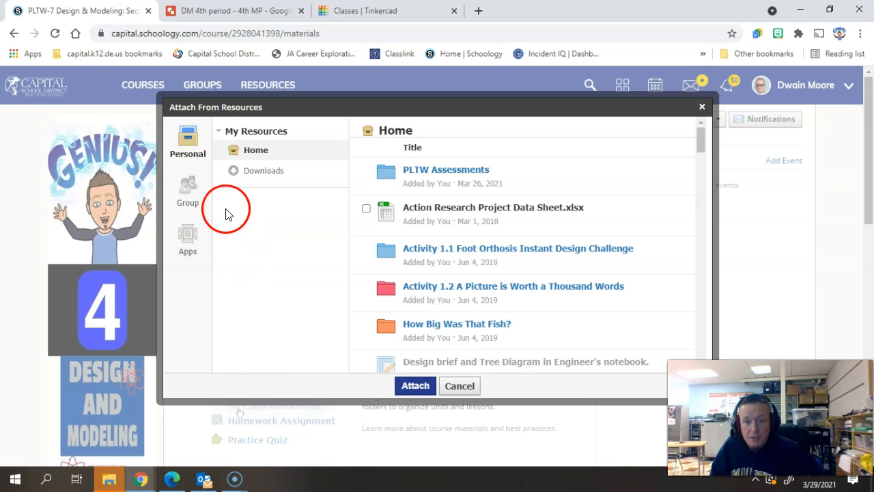
pyautogui.click(189, 239)
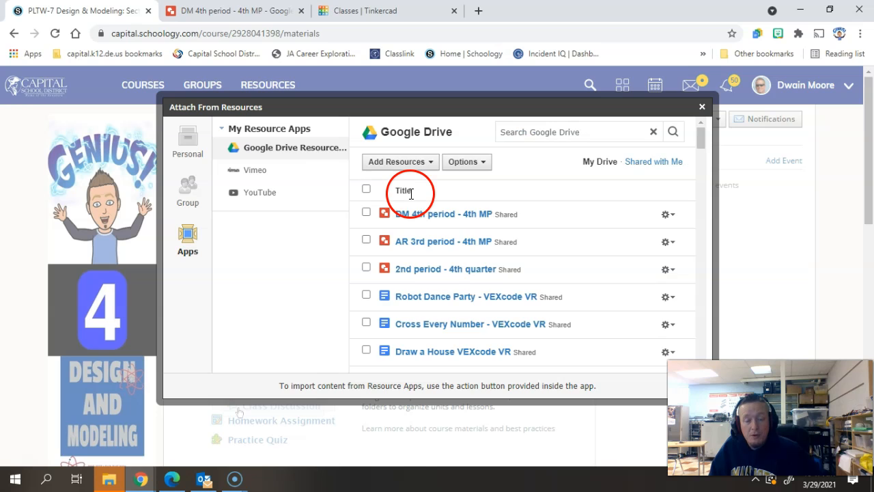
pyautogui.click(366, 211)
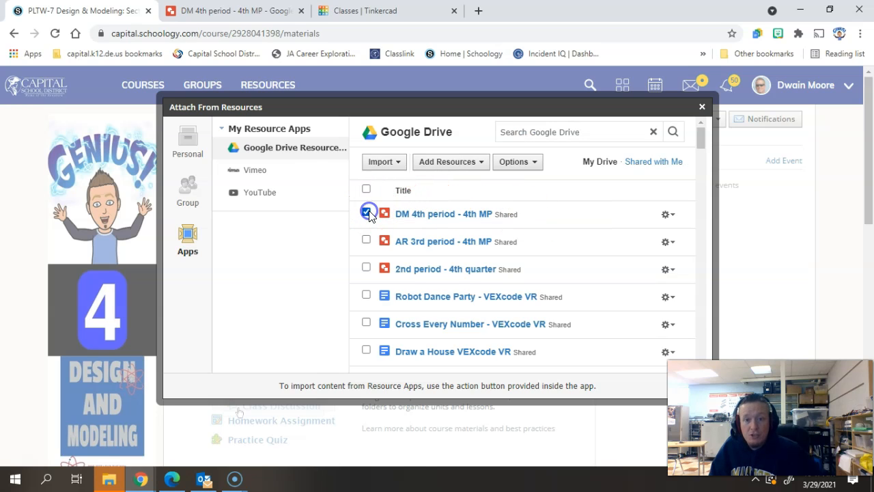
pyautogui.click(402, 169)
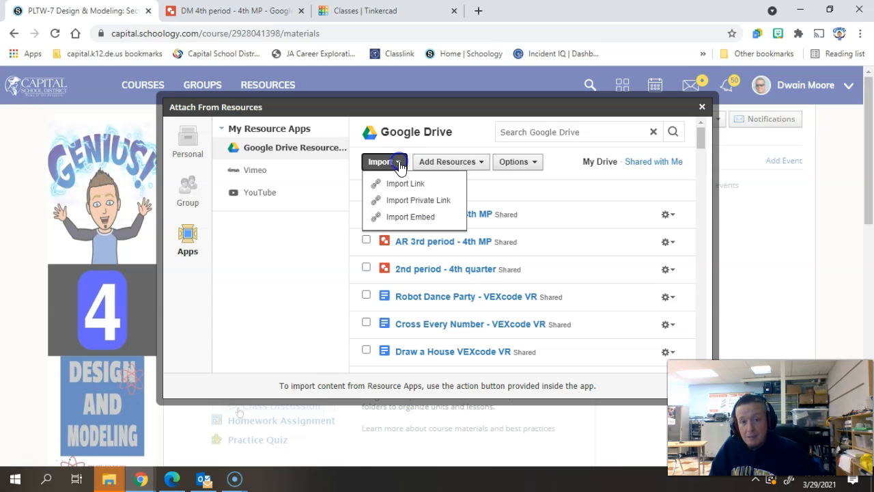
pyautogui.click(396, 217)
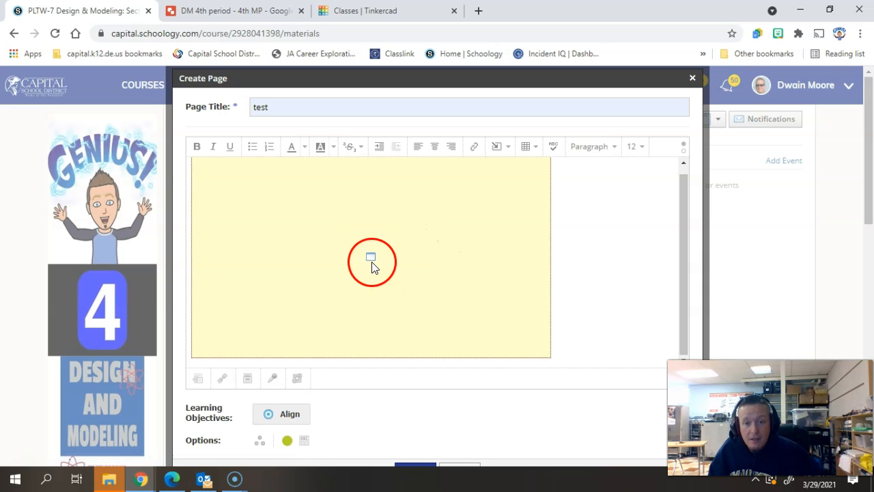
# - Set the embedded drawing's width to 800 with proportions constrained, insert it, and save the page
pyautogui.click(321, 252)
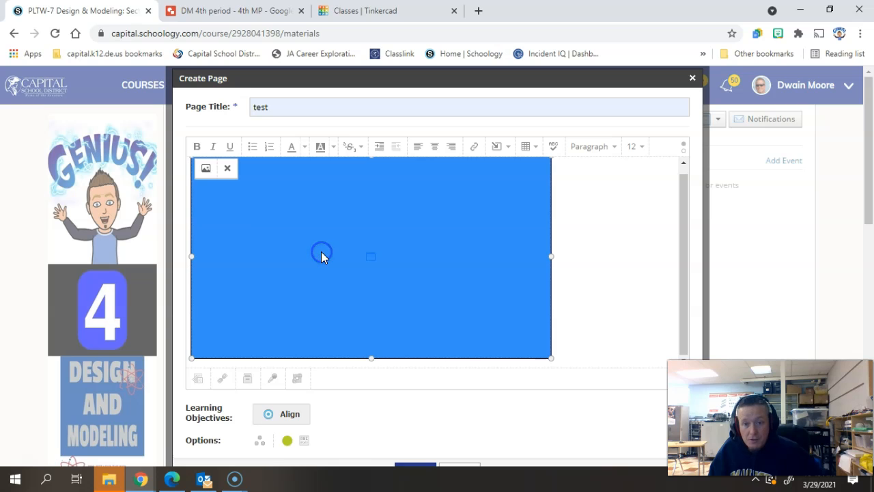
pyautogui.click(206, 170)
pyautogui.doubleClick(374, 217)
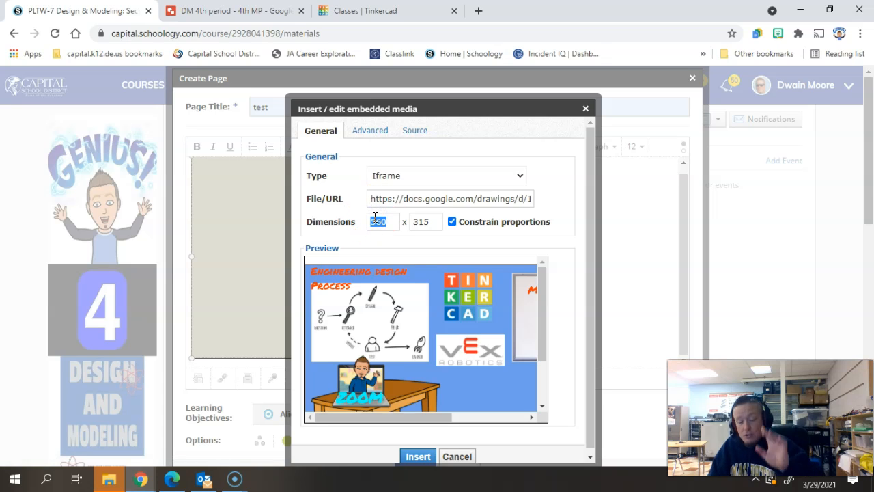
pyautogui.write('800')
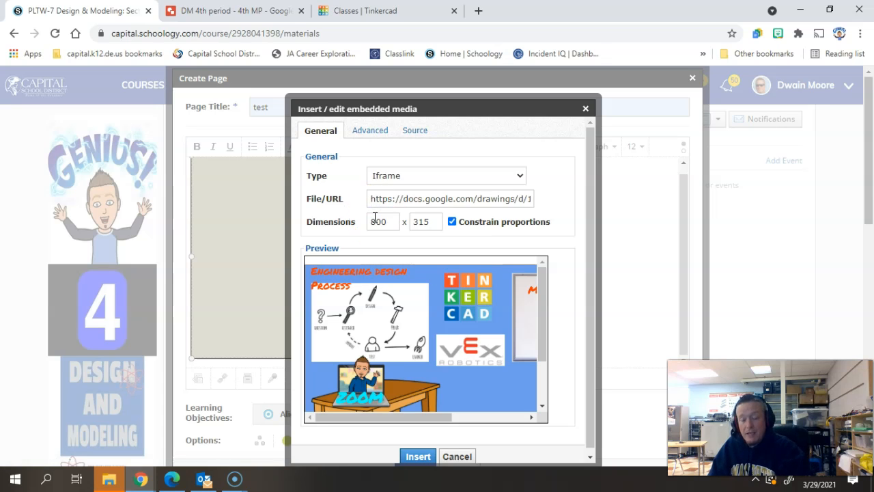
pyautogui.press('Tab')
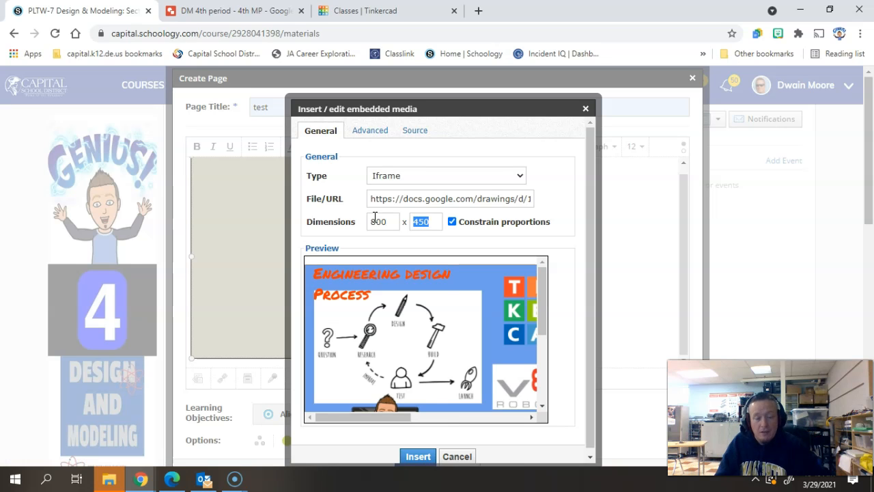
pyautogui.click(411, 458)
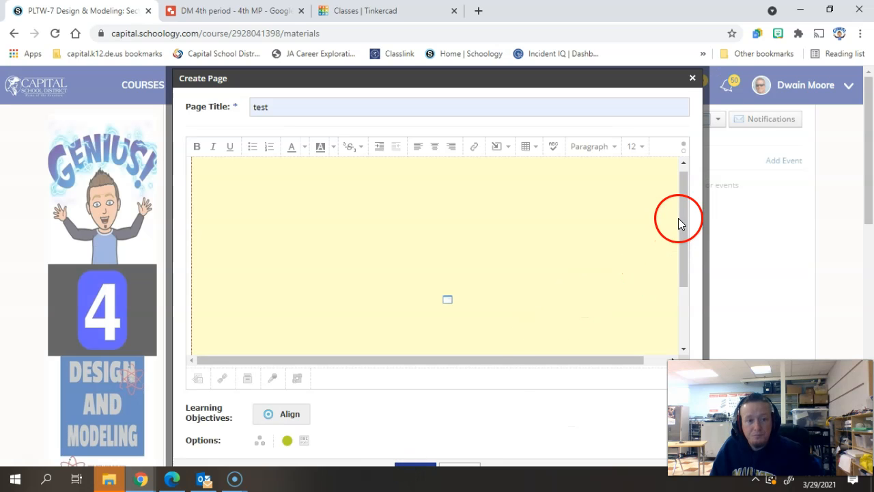
pyautogui.scroll(-5, 489, 398)
pyautogui.click(412, 149)
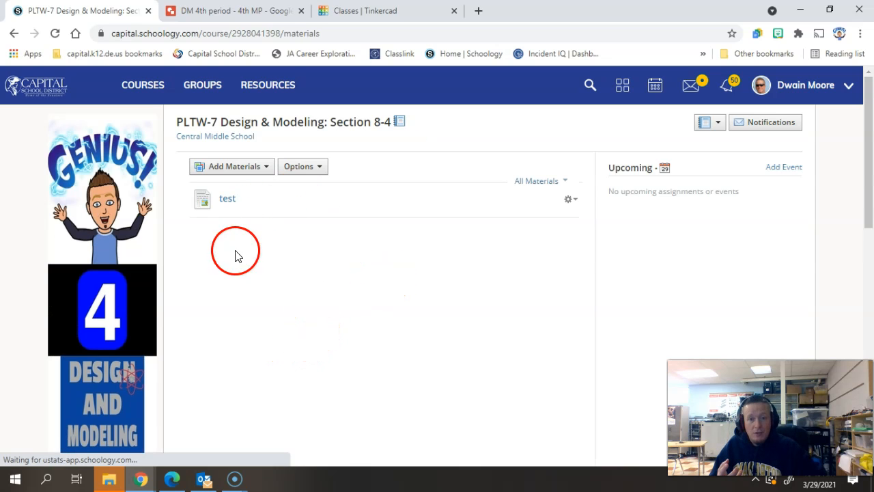
# - Open the "test" page to check the embedded drawing
pyautogui.click(240, 203)
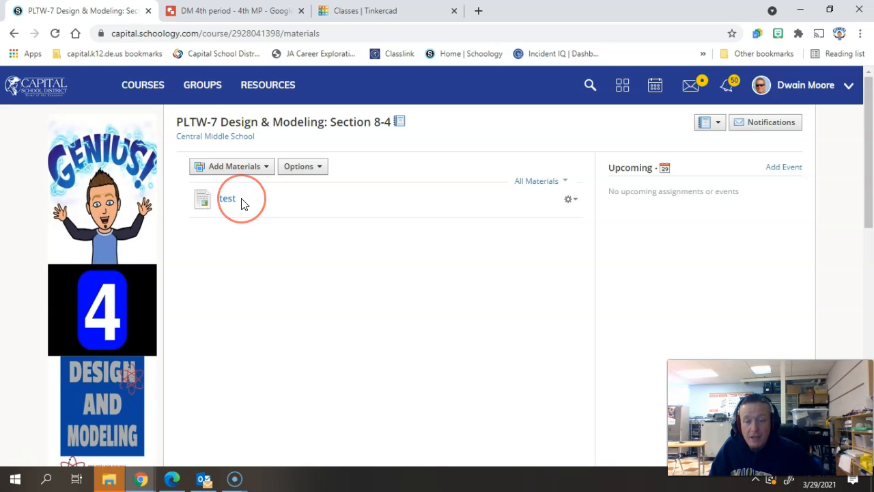
pyautogui.click(227, 200)
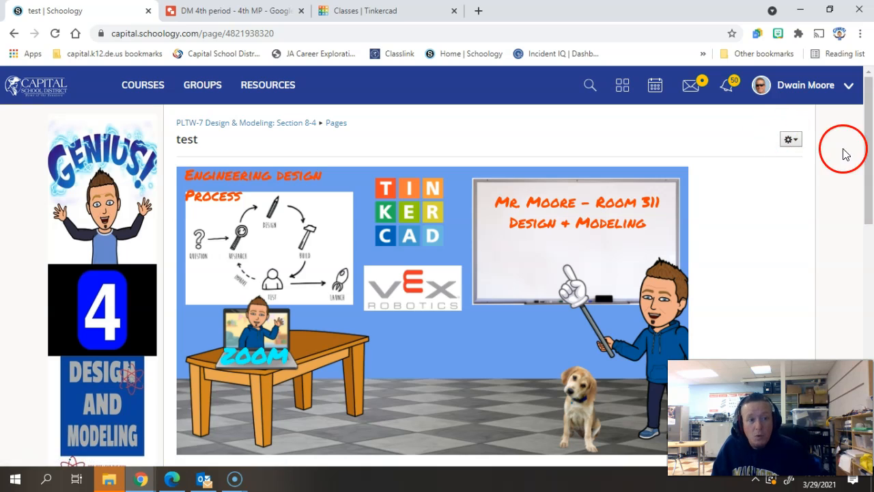
pyautogui.scroll(-1, 866, 201)
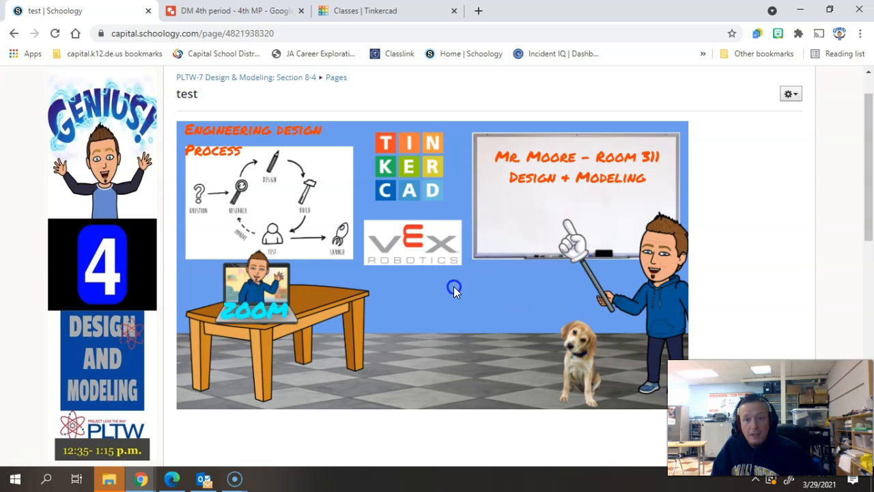
pyautogui.moveTo(165, 193); pyautogui.dragTo(133, 177)
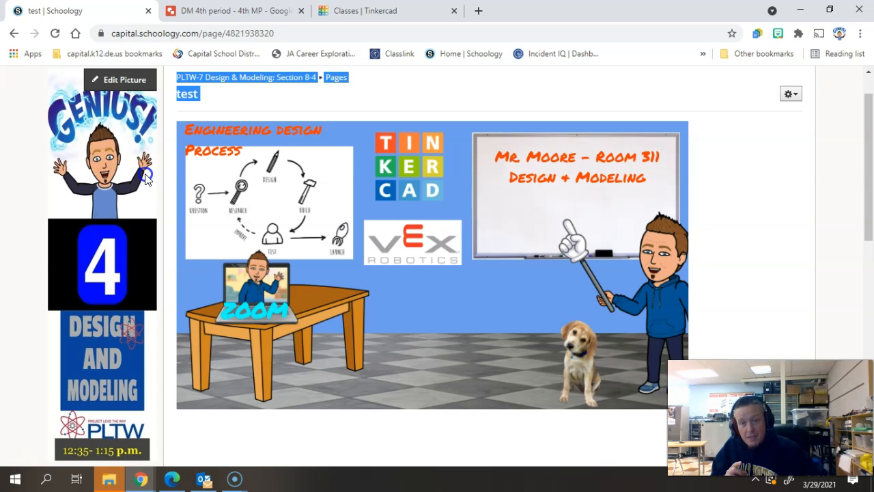
pyautogui.moveTo(153, 179); pyautogui.dragTo(167, 178)
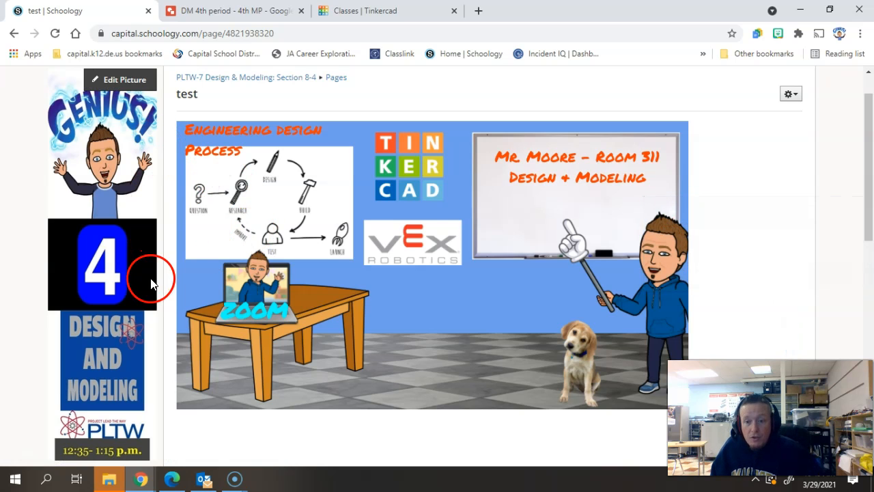
pyautogui.moveTo(871, 214); pyautogui.dragTo(853, 295)
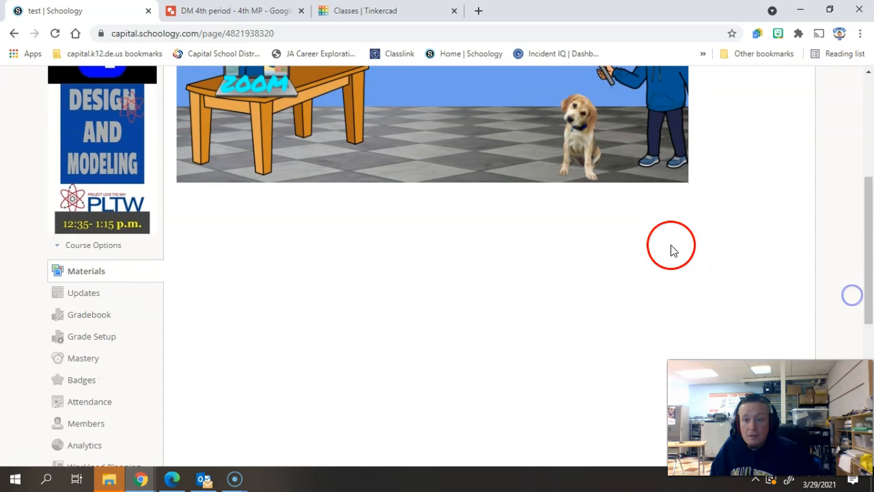
# - Paste the drawing link into a new post on the course Updates page
pyautogui.click(82, 294)
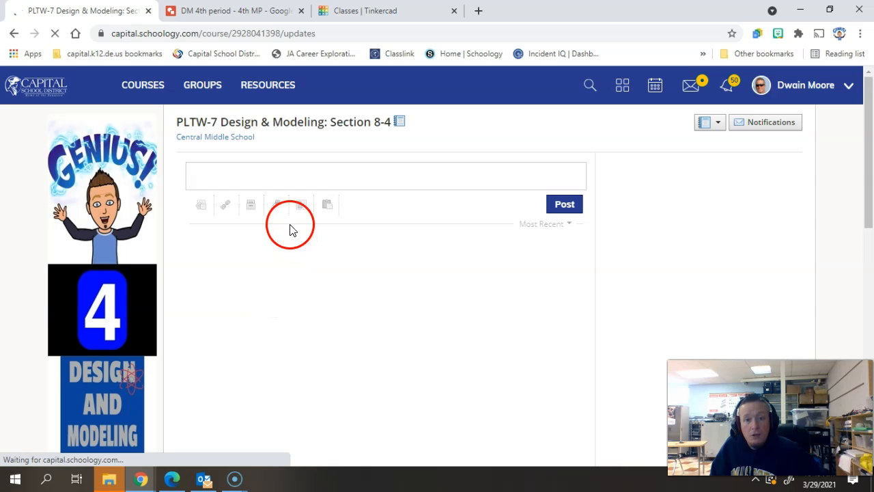
pyautogui.click(239, 183)
pyautogui.rightClick(224, 201)
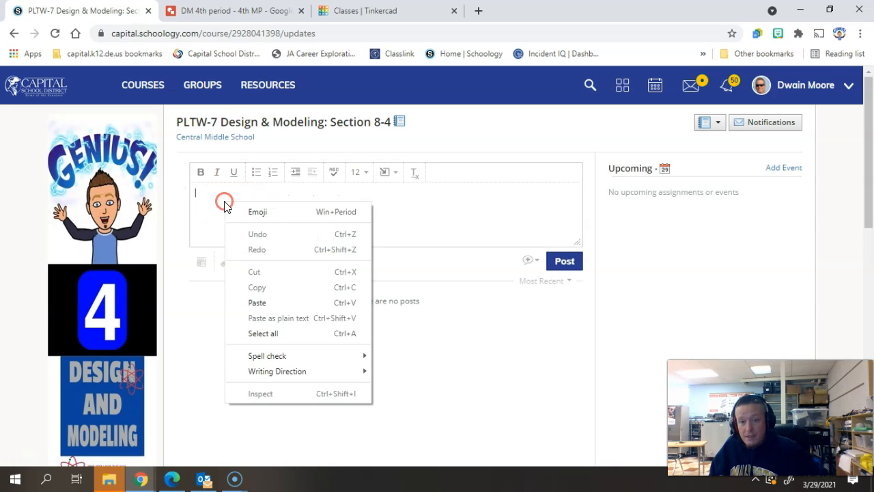
pyautogui.click(255, 303)
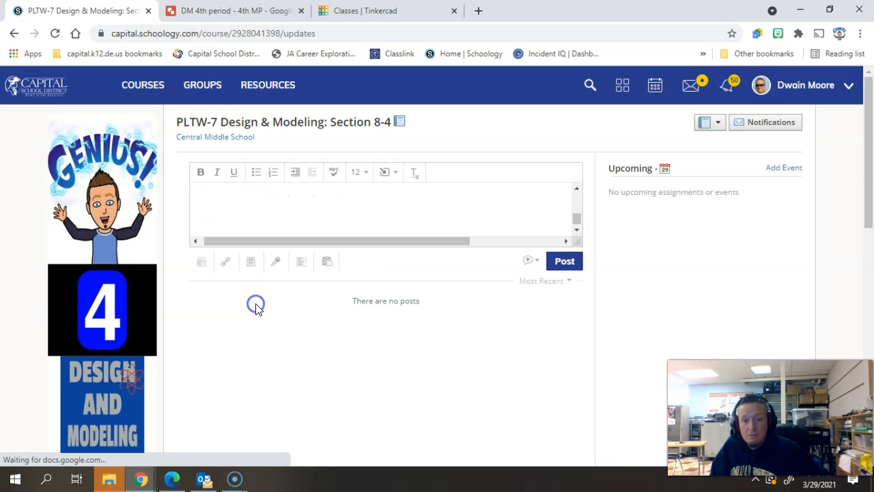
# - Check the post's notification options and publish the update
pyautogui.click(531, 261)
pyautogui.click(531, 283)
pyautogui.click(531, 282)
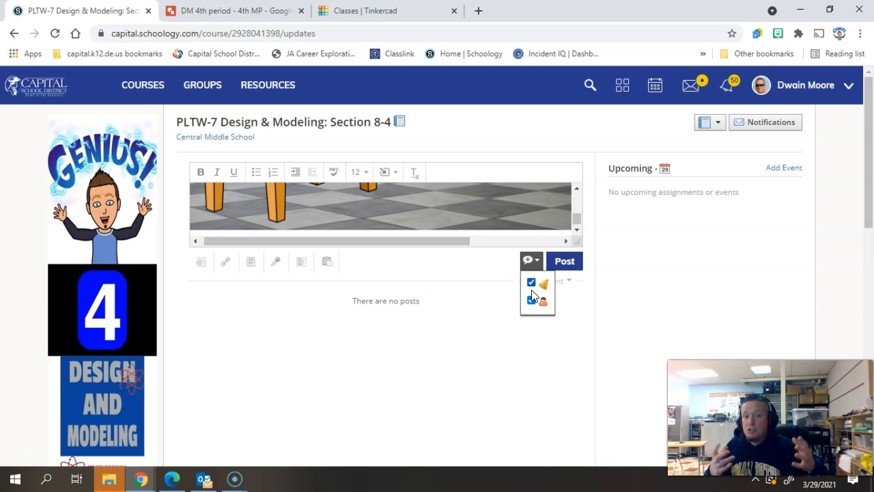
pyautogui.click(568, 266)
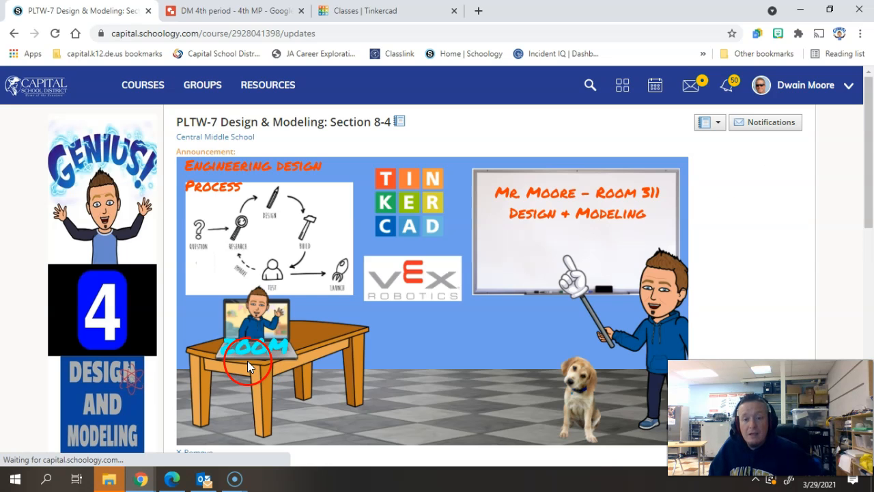
# - Open the course Materials to view the posted announcement
pyautogui.scroll(-5, 243, 357)
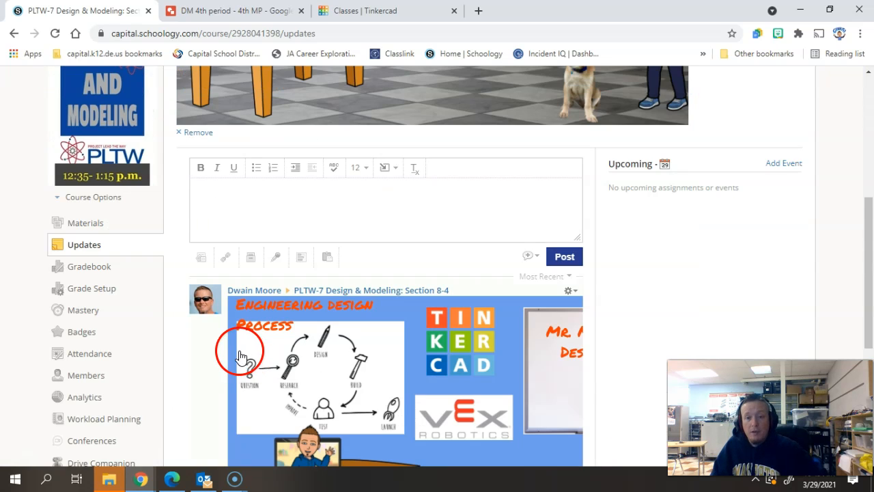
pyautogui.click(80, 232)
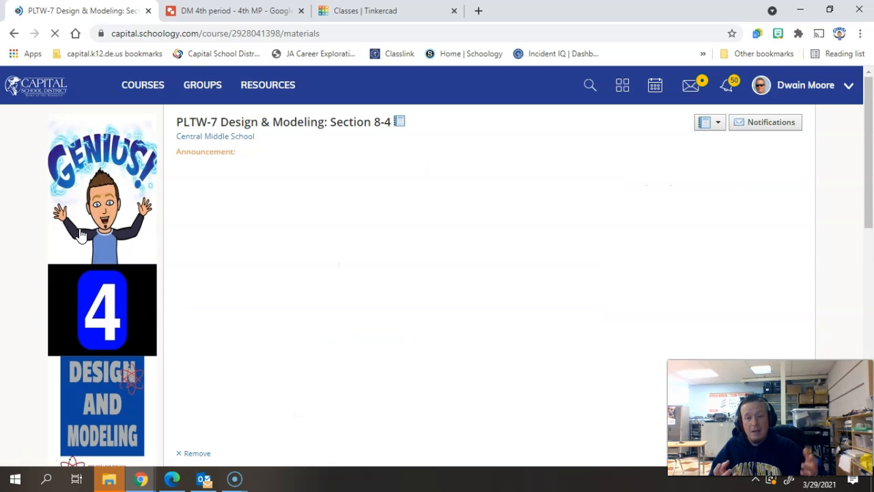
pyautogui.click(370, 259)
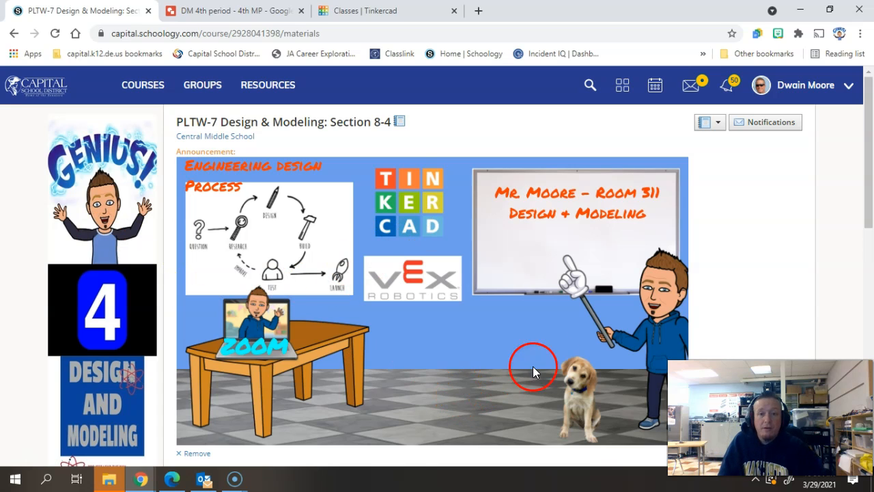
# - Delete the "test" page from the course materials
pyautogui.scroll(-9, 593, 321)
pyautogui.scroll(5, 580, 316)
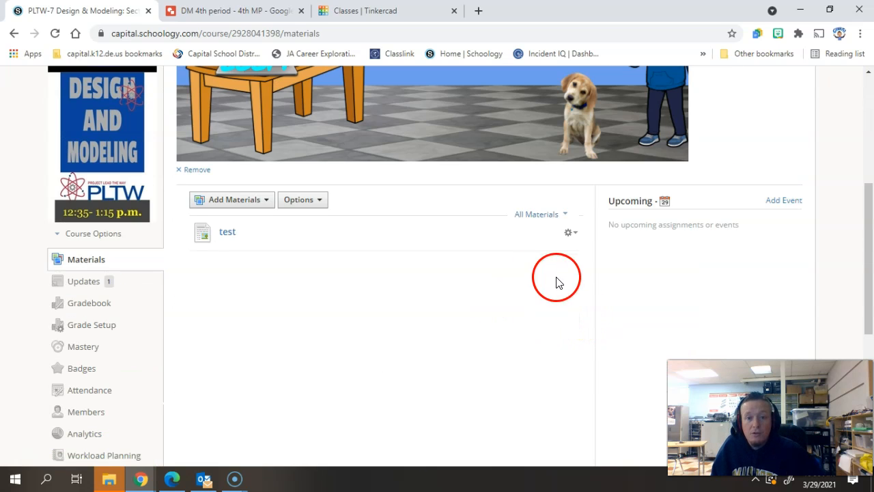
pyautogui.click(572, 233)
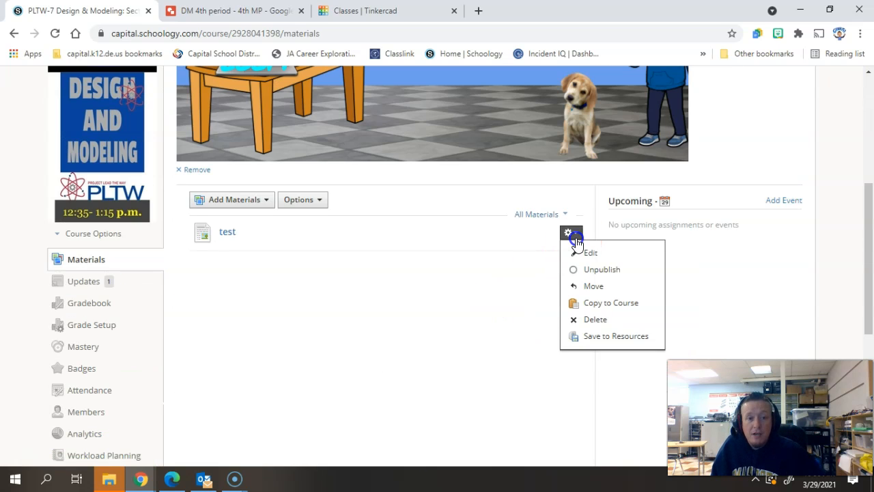
pyautogui.click(588, 318)
pyautogui.click(412, 216)
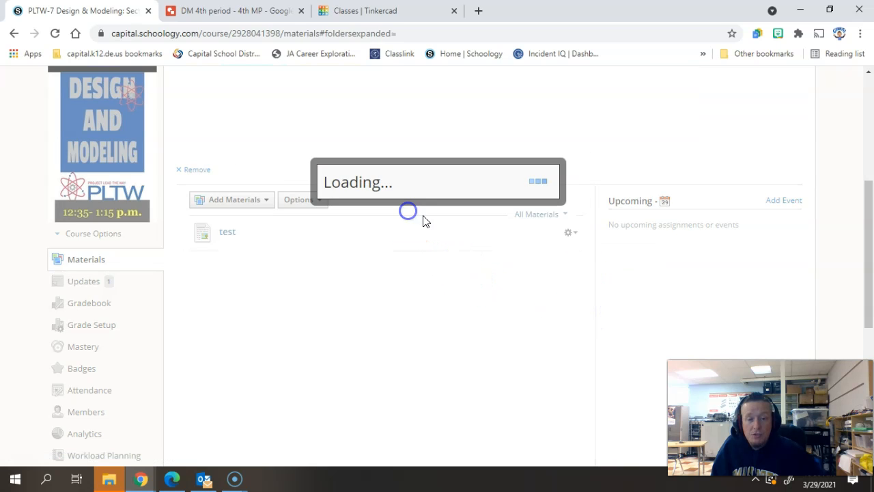
# - Switch to the "DM 4th period - 4th MP" drawing and open the shape menu's Callouts options
pyautogui.moveTo(865, 313); pyautogui.dragTo(868, 234)
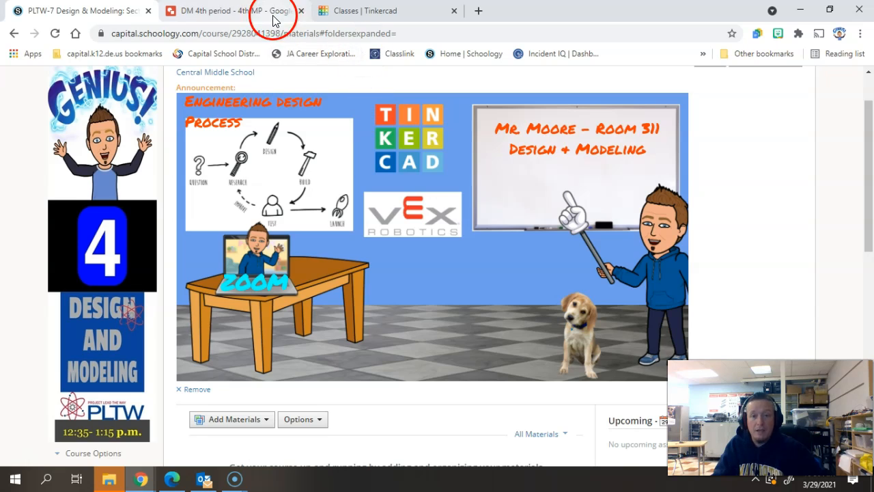
pyautogui.click(252, 11)
pyautogui.click(717, 258)
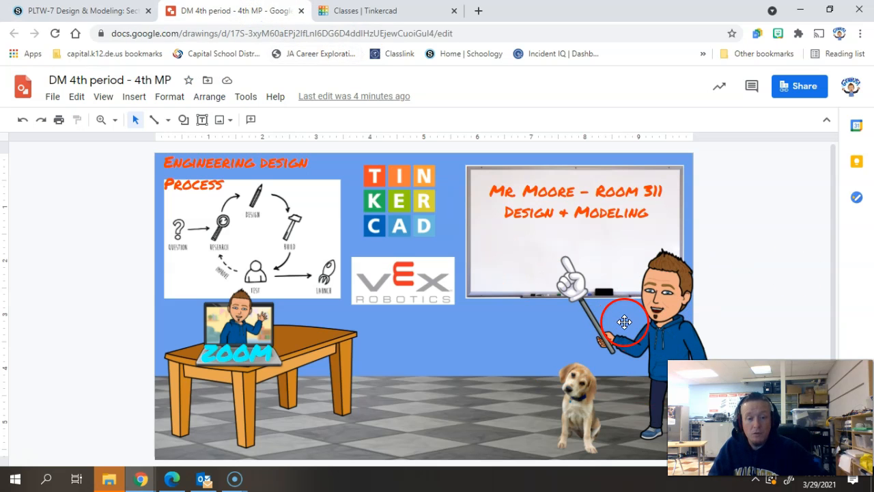
pyautogui.click(183, 121)
pyautogui.moveTo(212, 183)
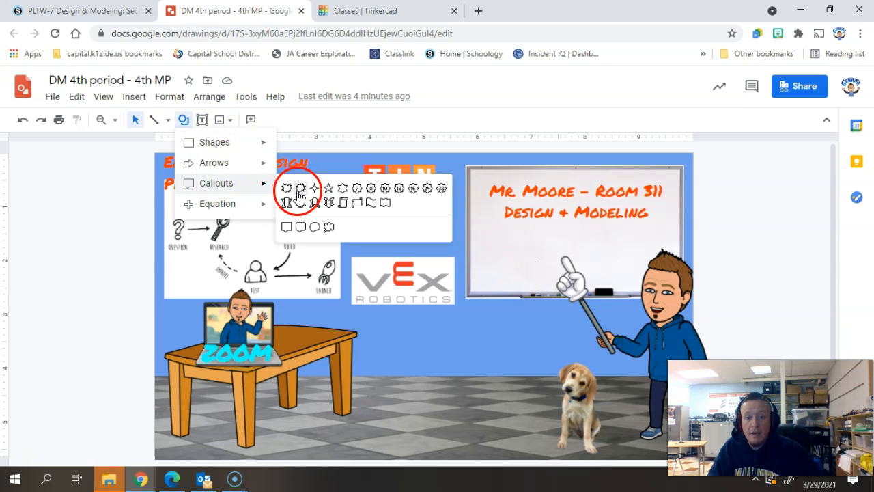